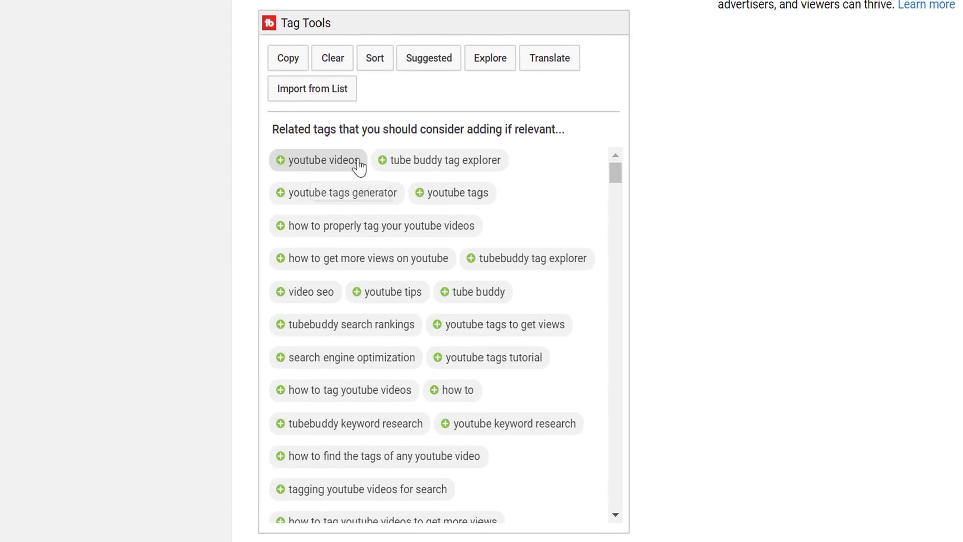
Add the tag tubebuddy, plus related terms tubebuddy tutorial, tubebuddy tags and tubebuddy tag explorer
{"action": "left_click_drag", "start_coordinate": [408, 162], "coordinate": [310, 212]}
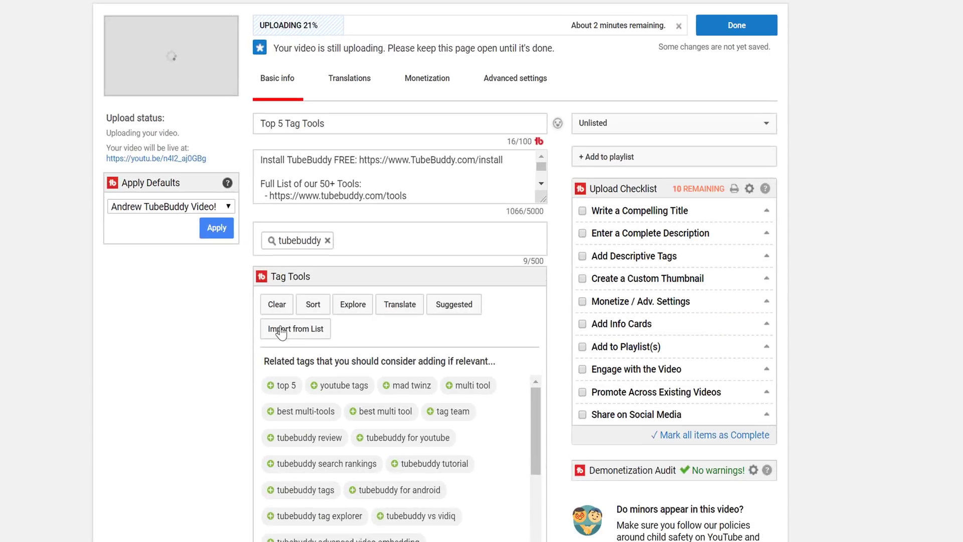
{"action": "left_click", "coordinate": [365, 244]}
{"action": "type", "text": "ubeb"}
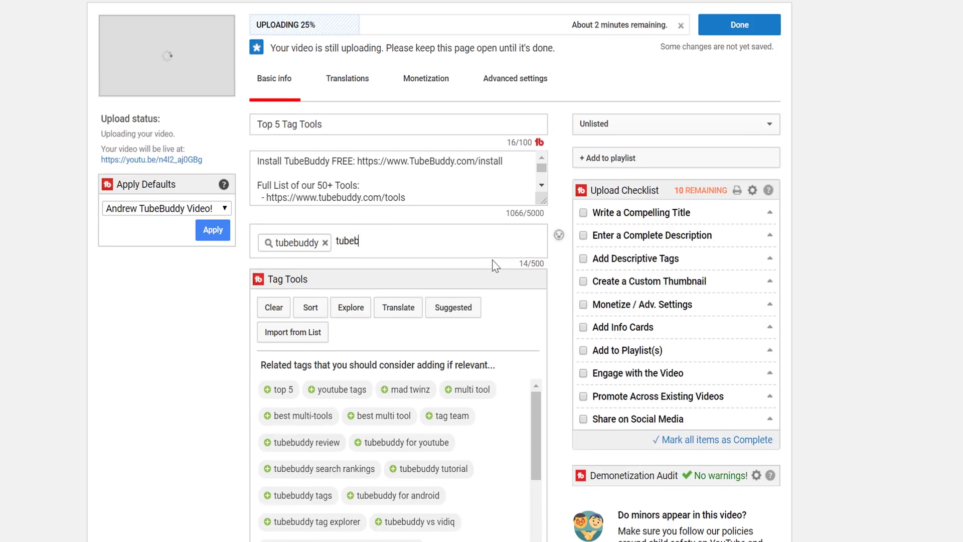
{"action": "type", "text": "uddy"}
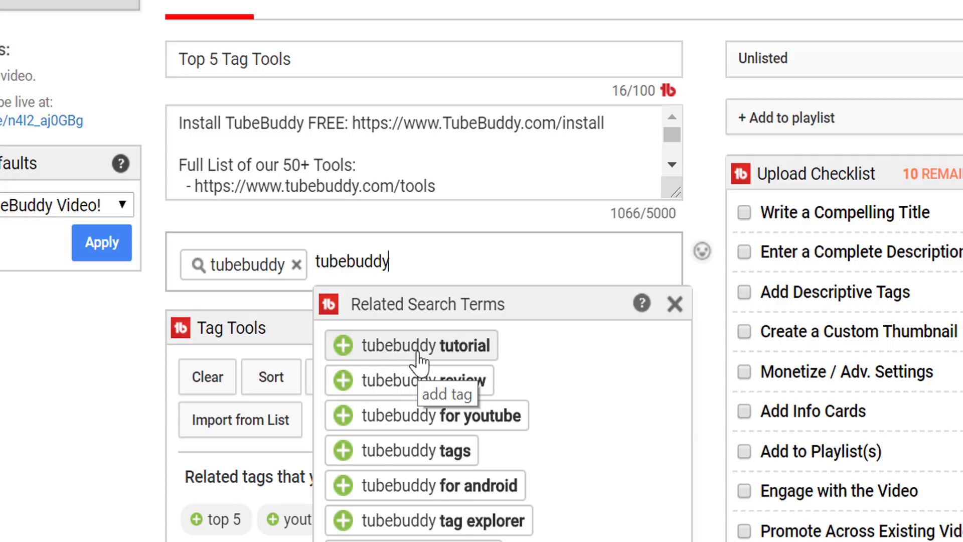
{"action": "left_click", "coordinate": [342, 355]}
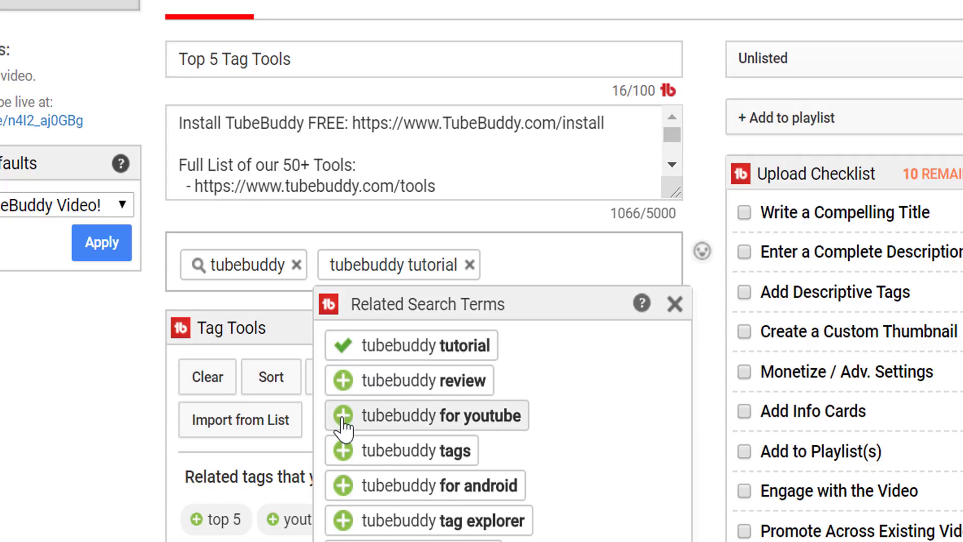
{"action": "left_click", "coordinate": [344, 454]}
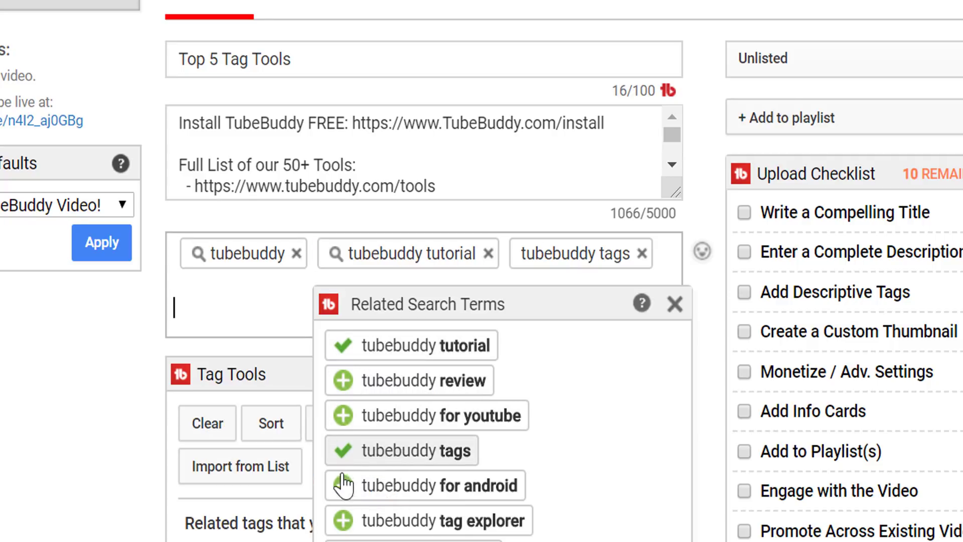
{"action": "left_click", "coordinate": [344, 522]}
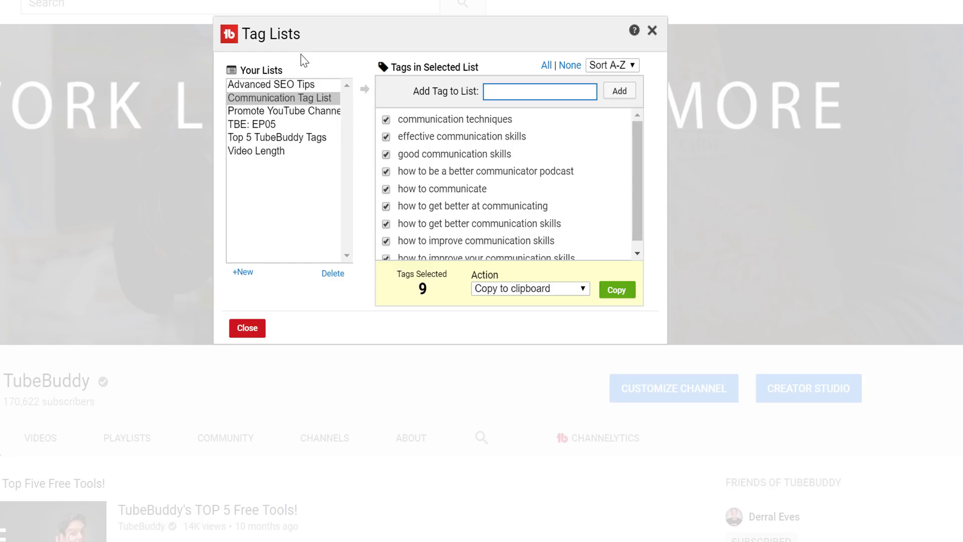
Browse the Top 5 TubeBuddy Tags, Promote YouTube Channel and Communication Tag List lists
{"action": "left_click", "coordinate": [280, 137]}
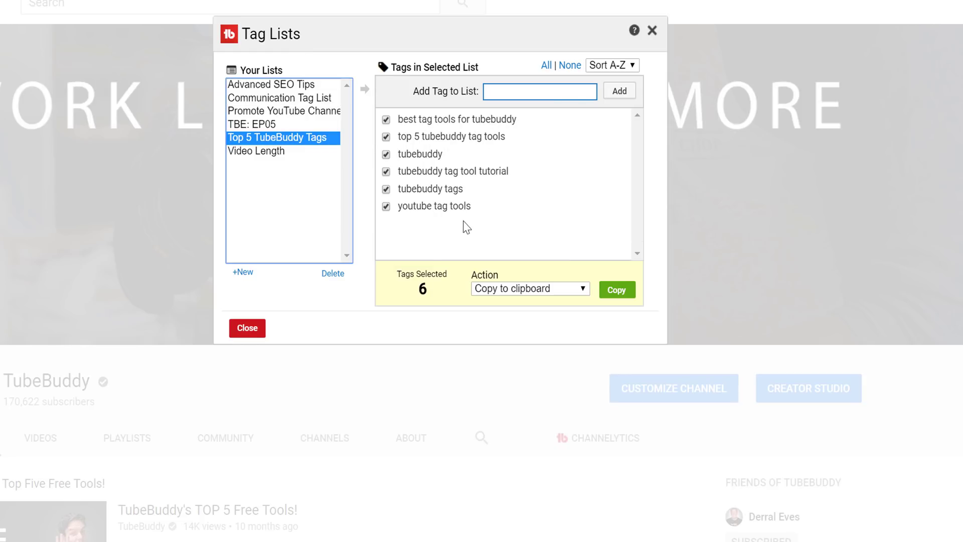
{"action": "left_click", "coordinate": [296, 111]}
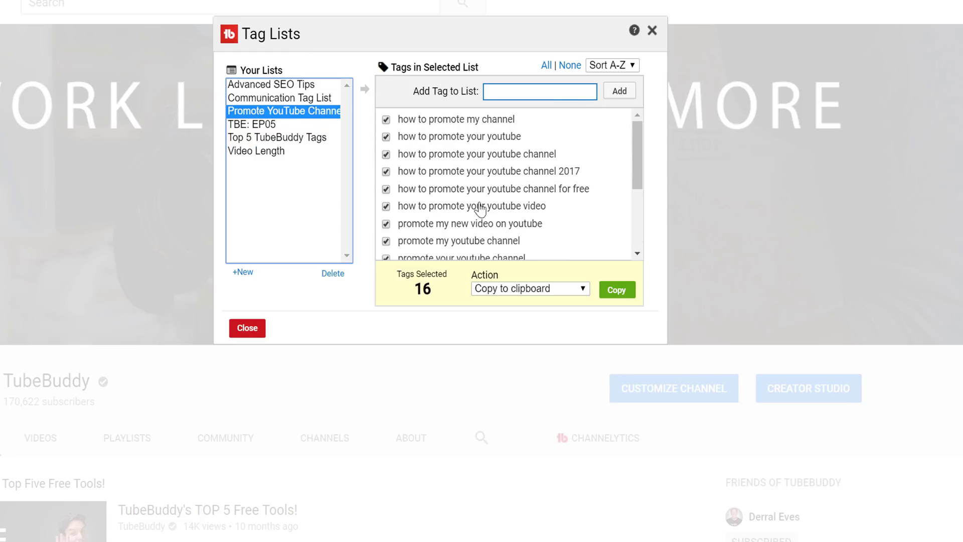
{"action": "left_click", "coordinate": [303, 100]}
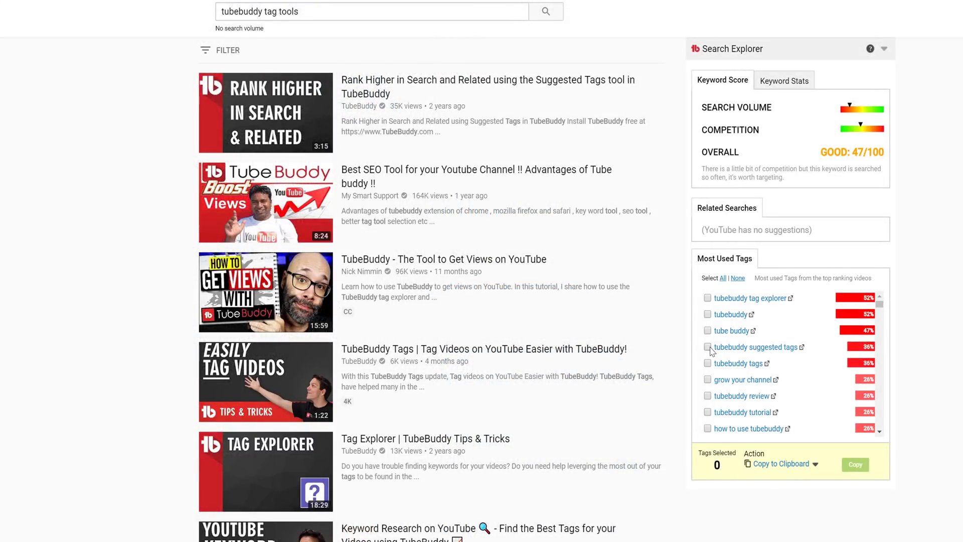
Copy the Most Used tag 'tubebuddy suggested tags' to the Top 5 TubeBuddy Tags list
{"action": "left_click", "coordinate": [708, 347]}
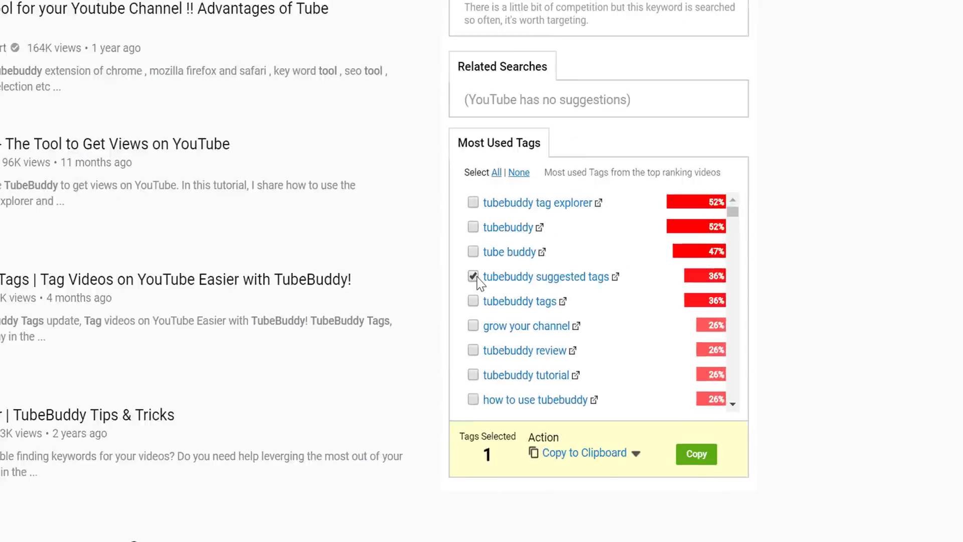
{"action": "left_click", "coordinate": [452, 441]}
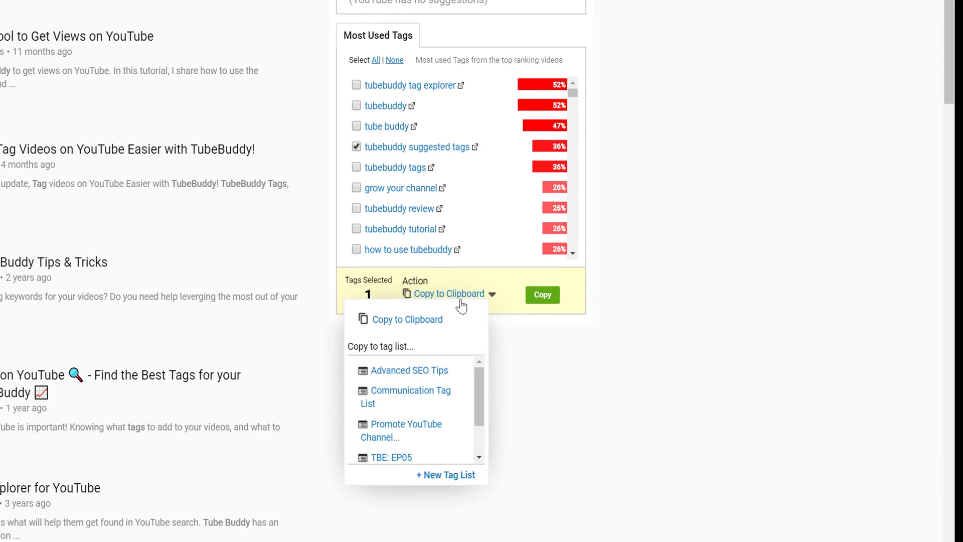
{"action": "scroll", "coordinate": [446, 394], "scroll_direction": "down", "scroll_amount": 2}
{"action": "left_click", "coordinate": [397, 430]}
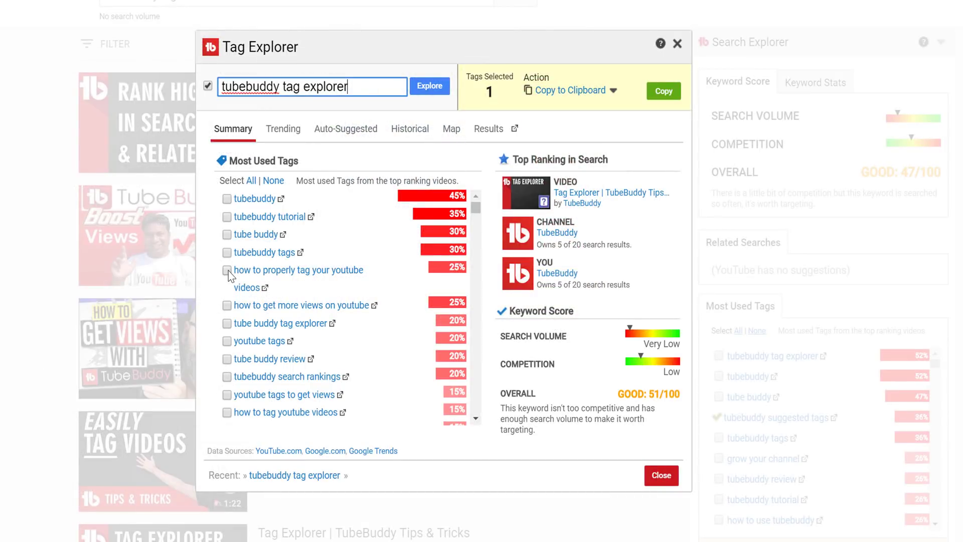
Copy 'how to properly tag your youtube videos' into the Top 5 TubeBuddy Tags list
{"action": "left_click", "coordinate": [227, 270]}
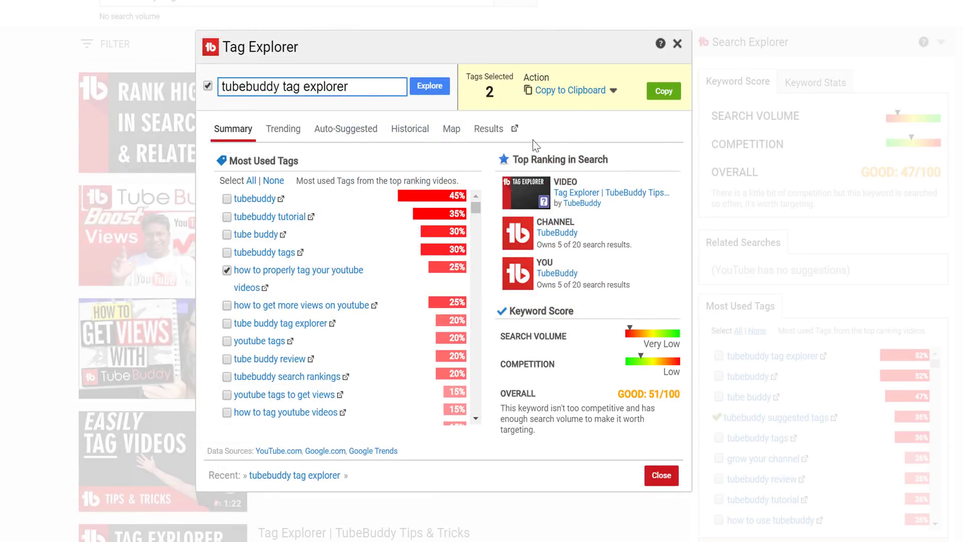
{"action": "left_click", "coordinate": [577, 93]}
{"action": "scroll", "coordinate": [537, 241], "scroll_direction": "down", "scroll_amount": 2}
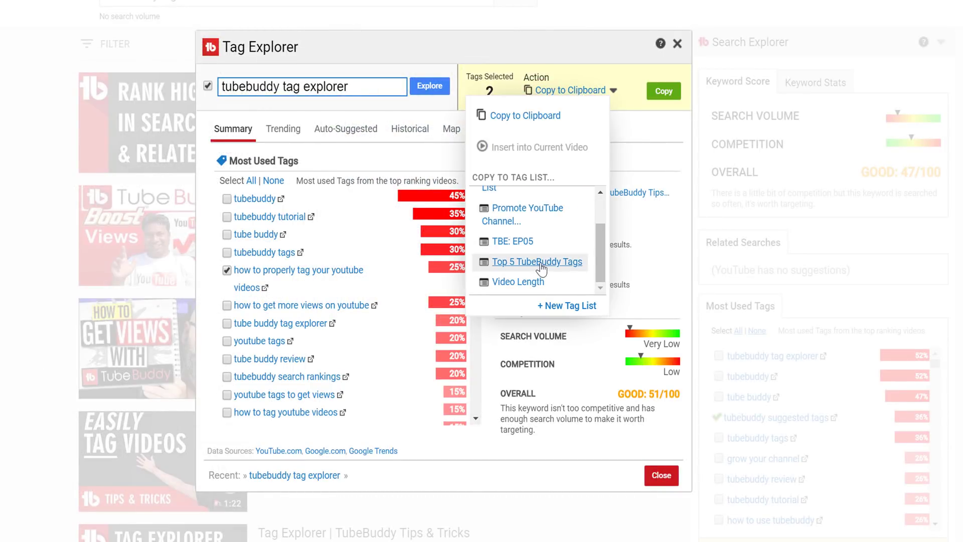
{"action": "left_click", "coordinate": [541, 261]}
{"action": "left_click", "coordinate": [663, 91]}
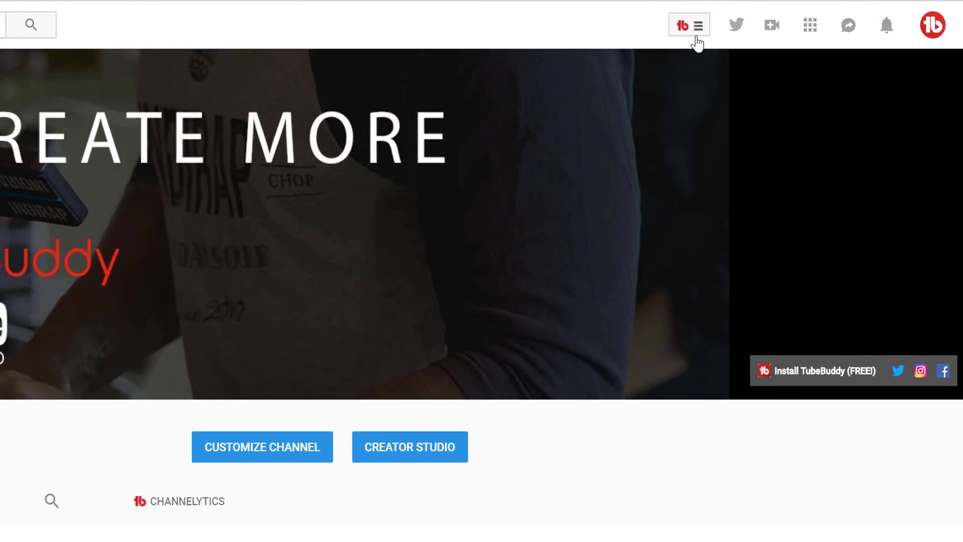
Open Tag Lists from the TubeBuddy menu and view the Top 5 TubeBuddy Tags list
{"action": "left_click", "coordinate": [833, 11]}
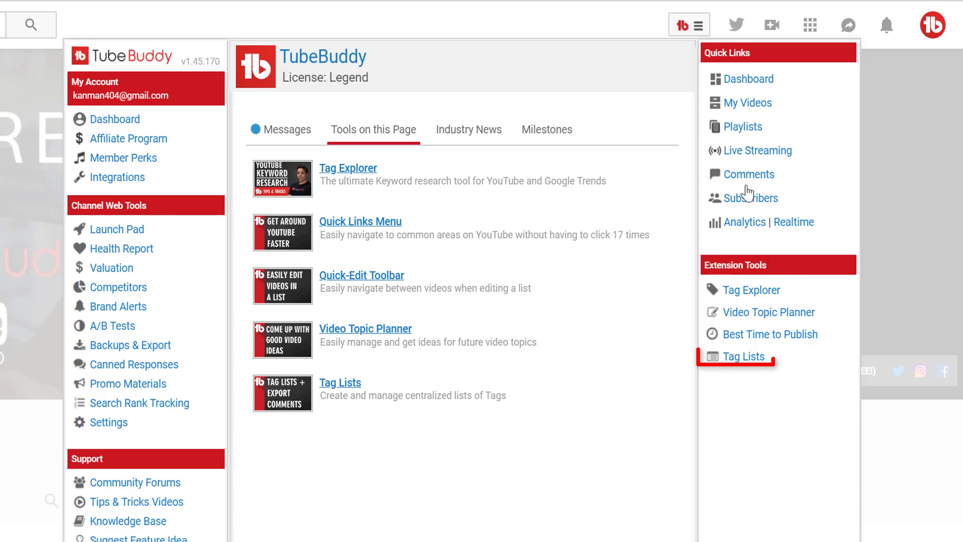
{"action": "left_click", "coordinate": [751, 357]}
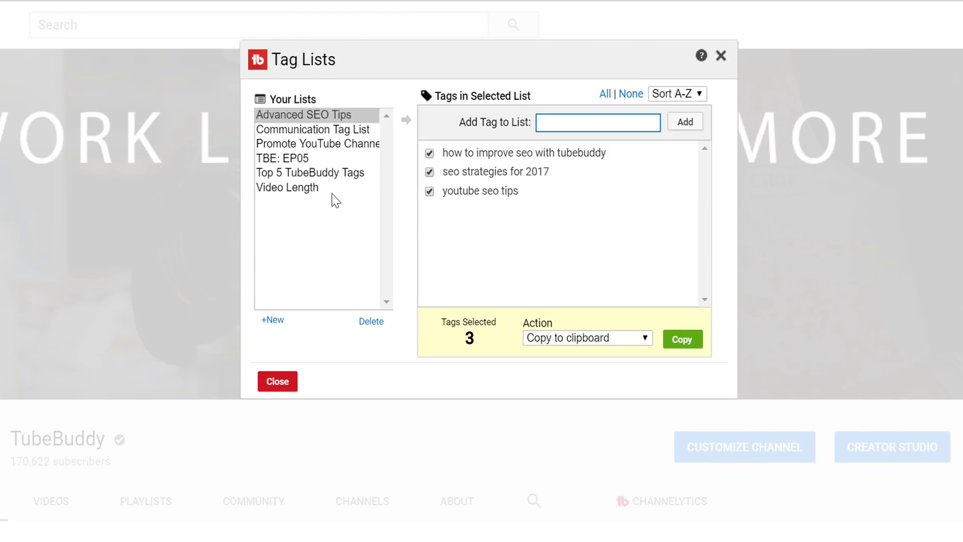
{"action": "left_click", "coordinate": [326, 173]}
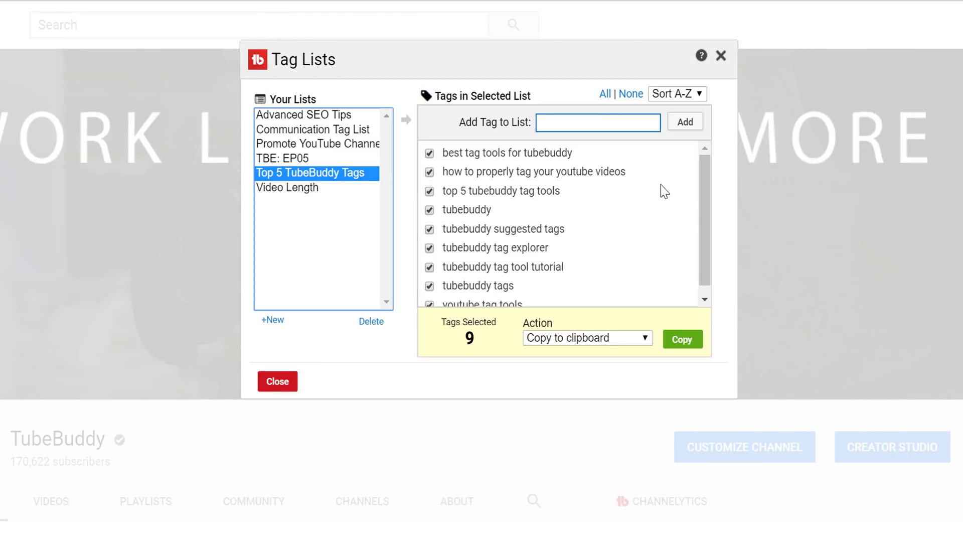
{"action": "left_click", "coordinate": [704, 186]}
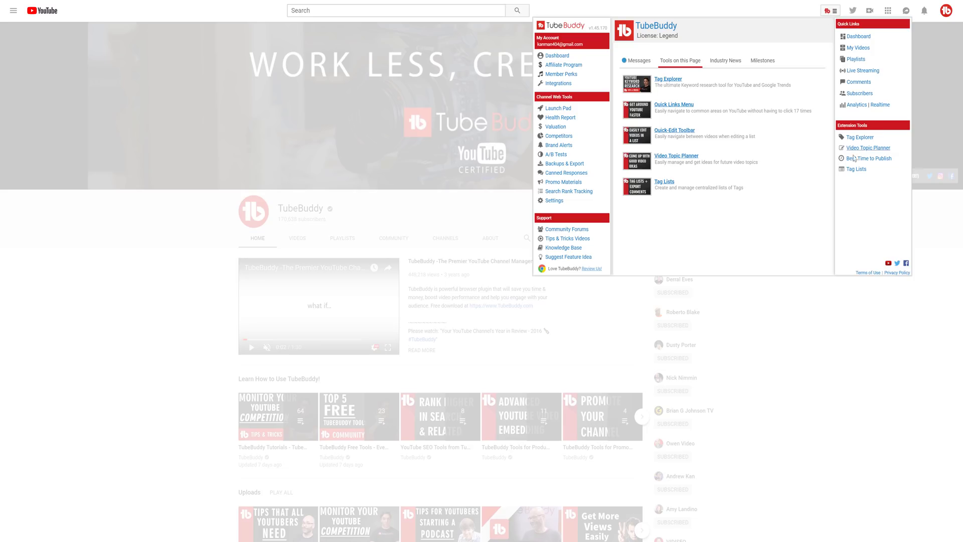
Search Tag Explorer for 'instagram tv' and view its Auto-Suggested and Historical results
{"action": "left_click", "coordinate": [860, 137]}
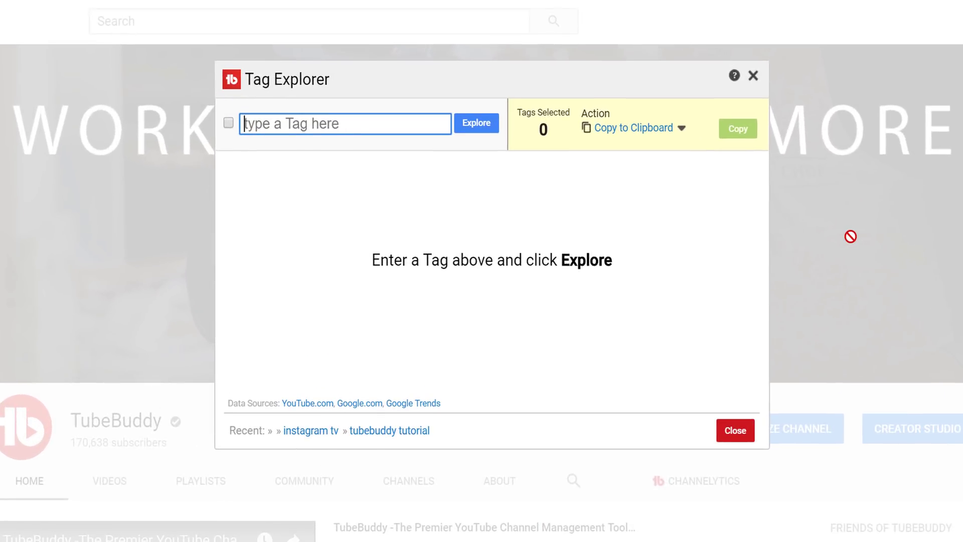
{"action": "type", "text": "instagram"}
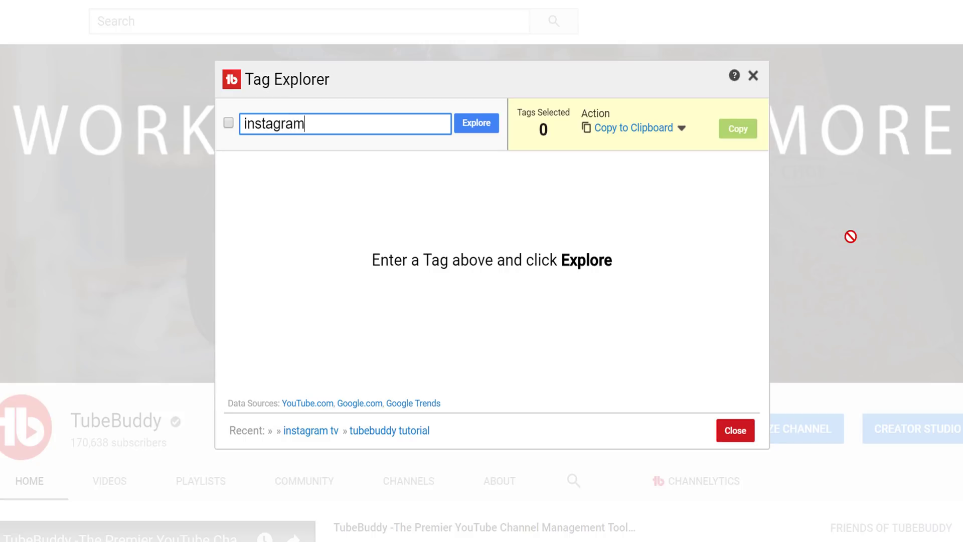
{"action": "type", "text": "v"}
{"action": "key", "text": "Return"}
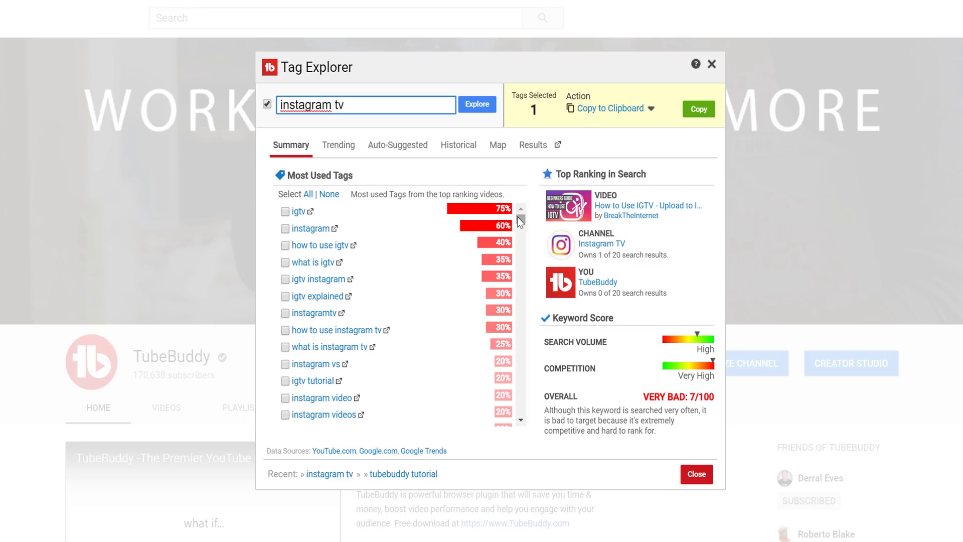
{"action": "left_click_drag", "start_coordinate": [516, 217], "coordinate": [522, 271]}
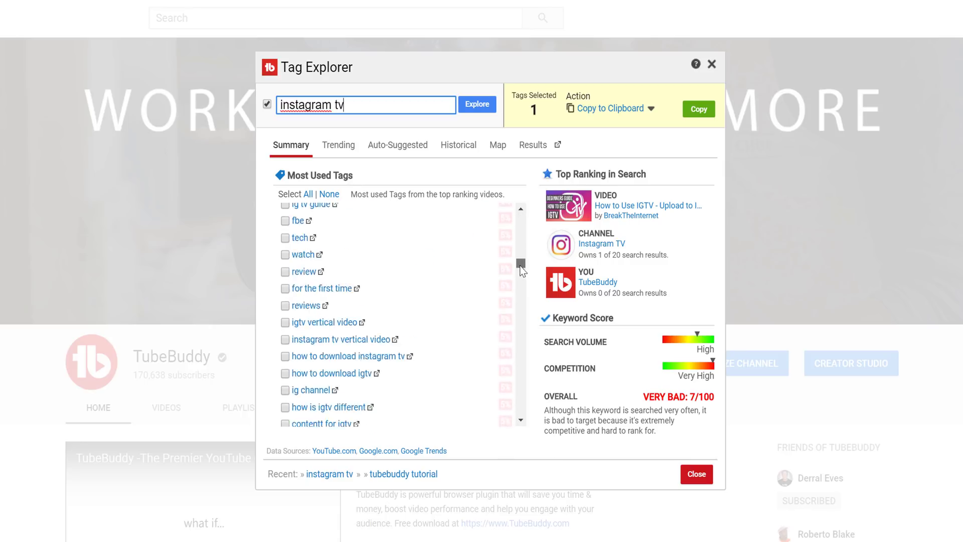
{"action": "mouse_move", "coordinate": [522, 271]}
{"action": "left_mouse_down"}
{"action": "mouse_move", "coordinate": [515, 327]}
{"action": "mouse_move", "coordinate": [518, 215]}
{"action": "left_mouse_up"}
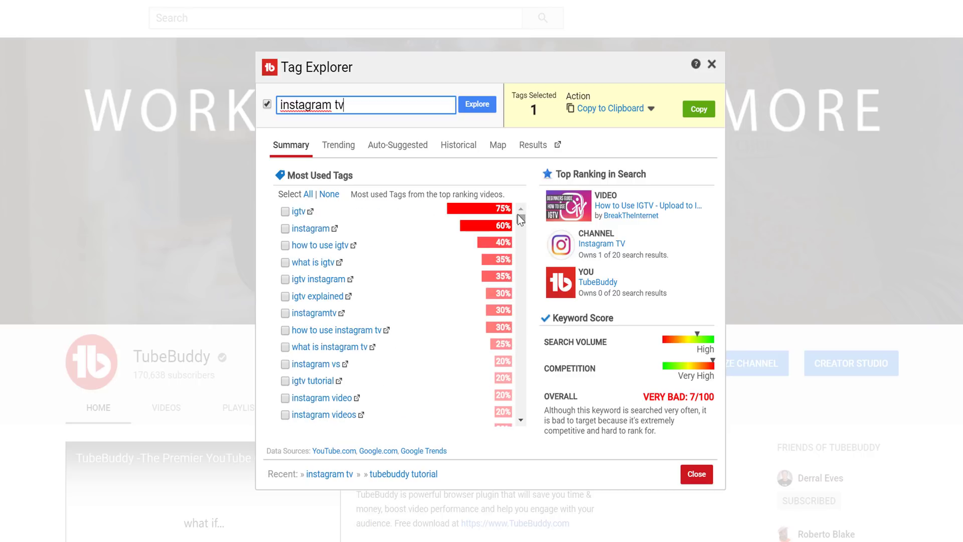
{"action": "left_click", "coordinate": [406, 145]}
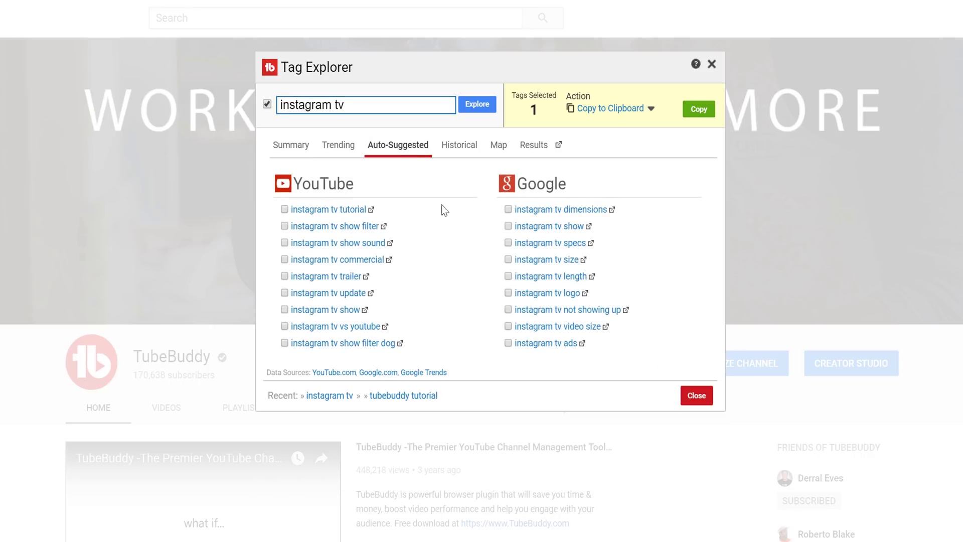
{"action": "left_click", "coordinate": [458, 146]}
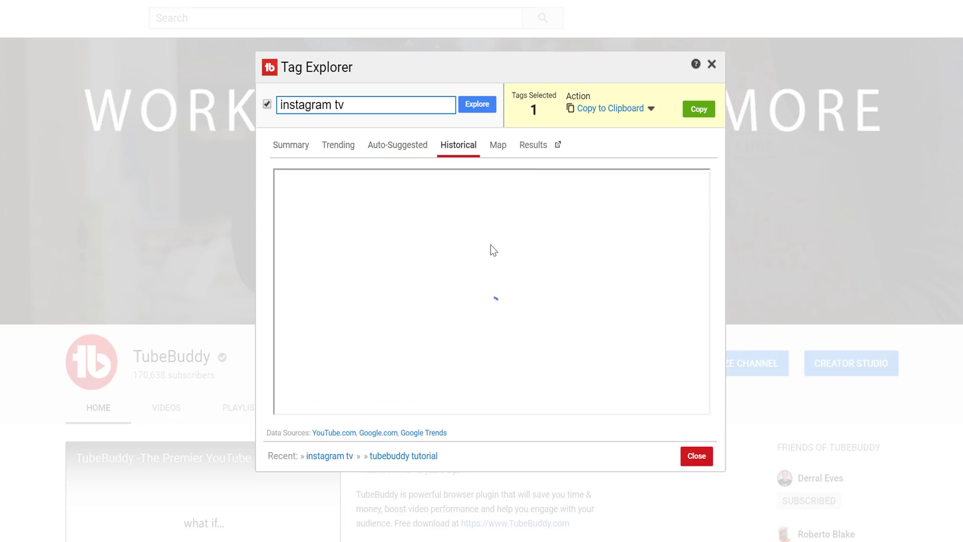